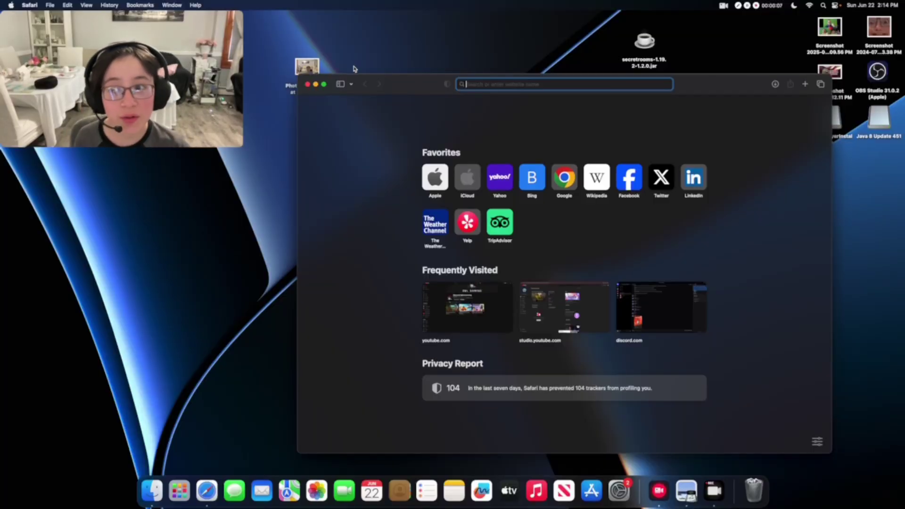
- Load java.com to get the Java 8 Update 451 installer for macOS ARM64
{"action": "type", "text": "java.com"}
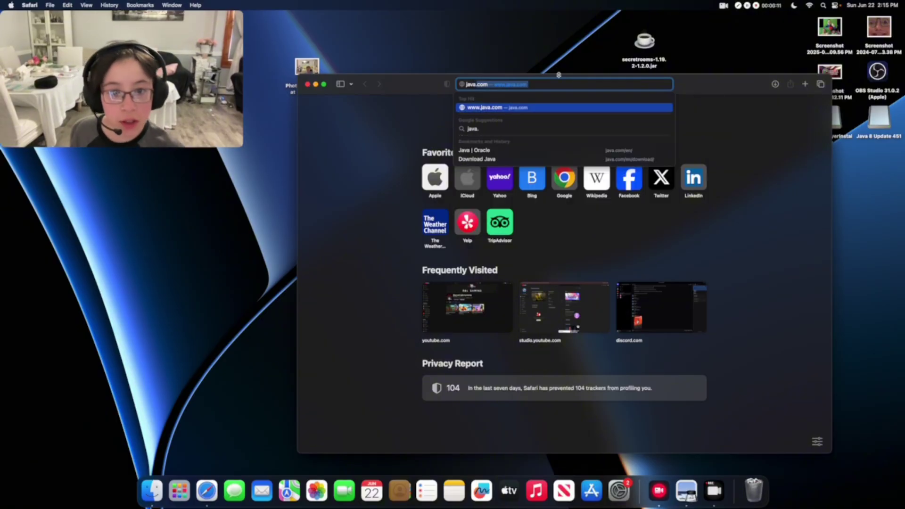
{"action": "key", "text": "Return"}
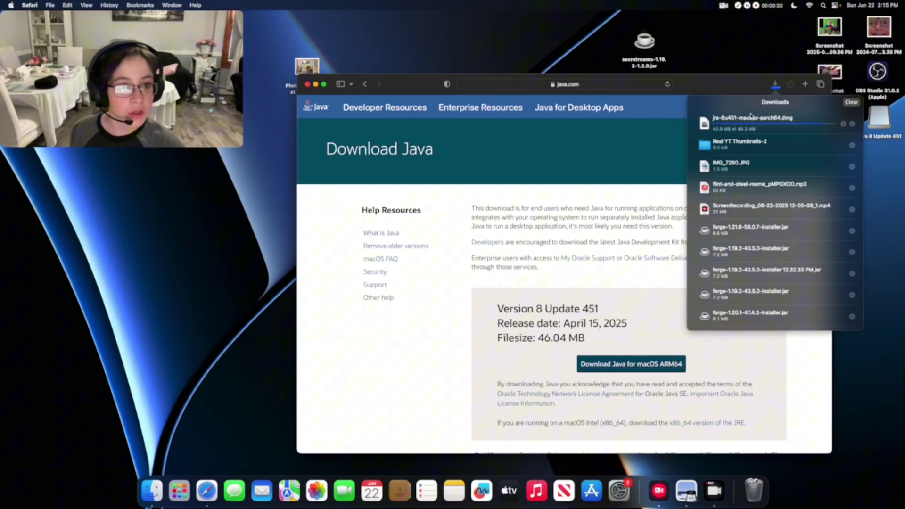
- Move the Java disk image onto the desktop and open it
{"action": "left_click_drag", "start_coordinate": [740, 123], "coordinate": [536, 43]}
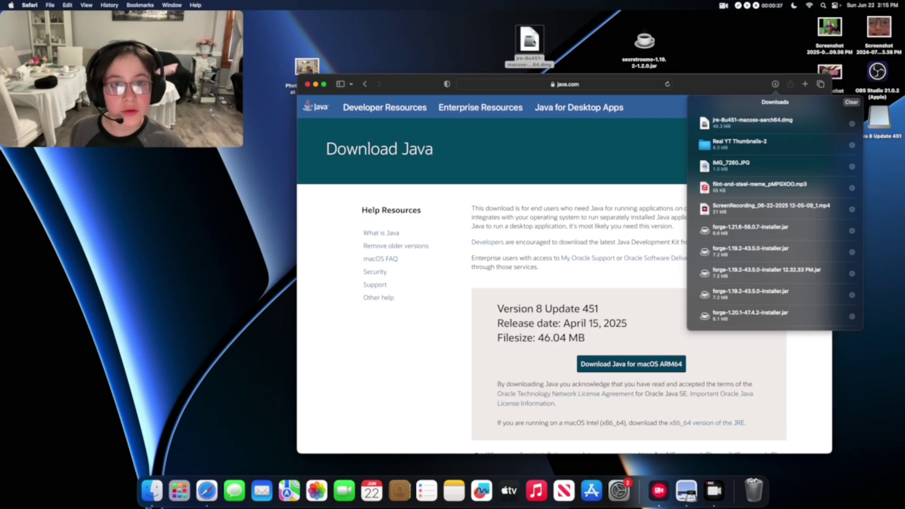
{"action": "right_click", "coordinate": [536, 43]}
{"action": "left_click", "coordinate": [537, 43]}
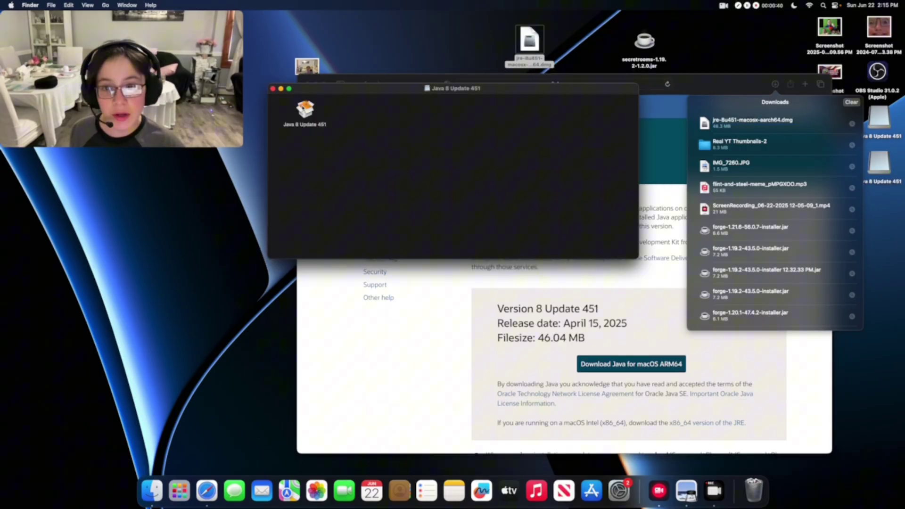
- Run the Java 8 Update 451 installer, accepting the terms and entering administrator credentials
{"action": "double_click", "coordinate": [303, 108]}
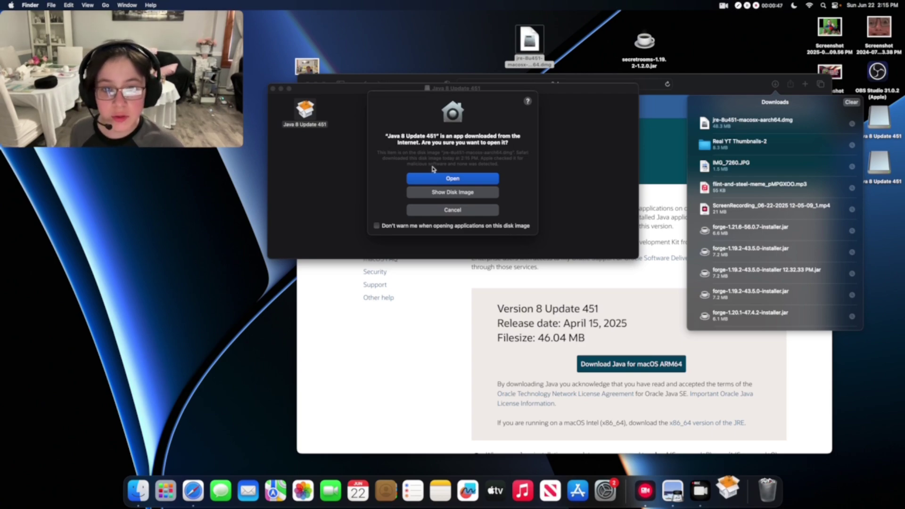
{"action": "left_click", "coordinate": [452, 179]}
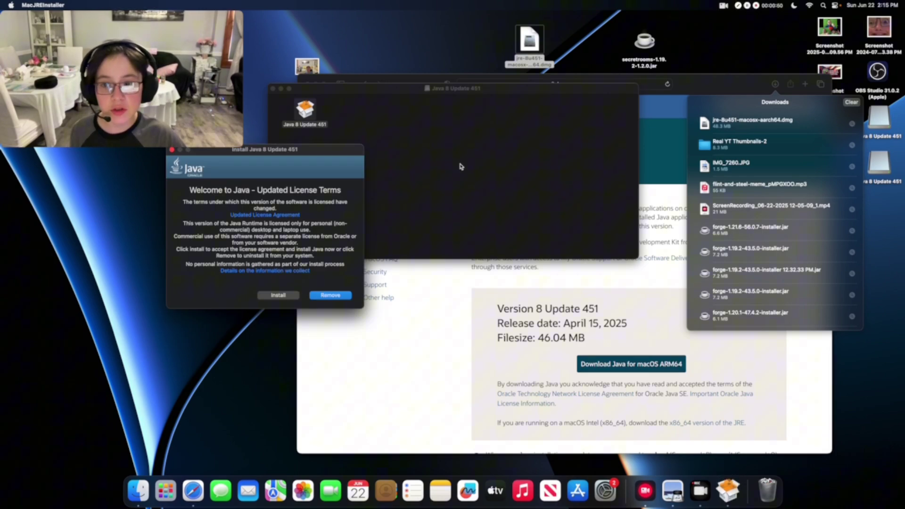
{"action": "left_click", "coordinate": [272, 296]}
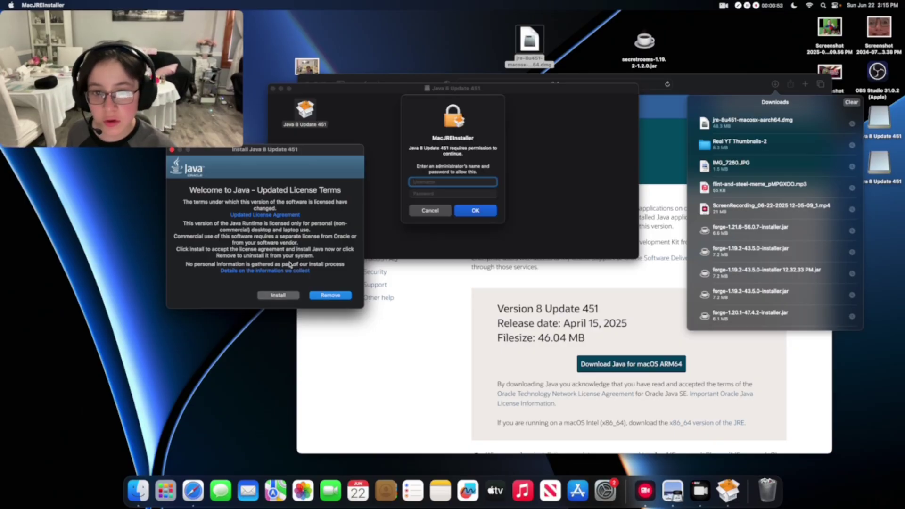
{"action": "left_click", "coordinate": [434, 181]}
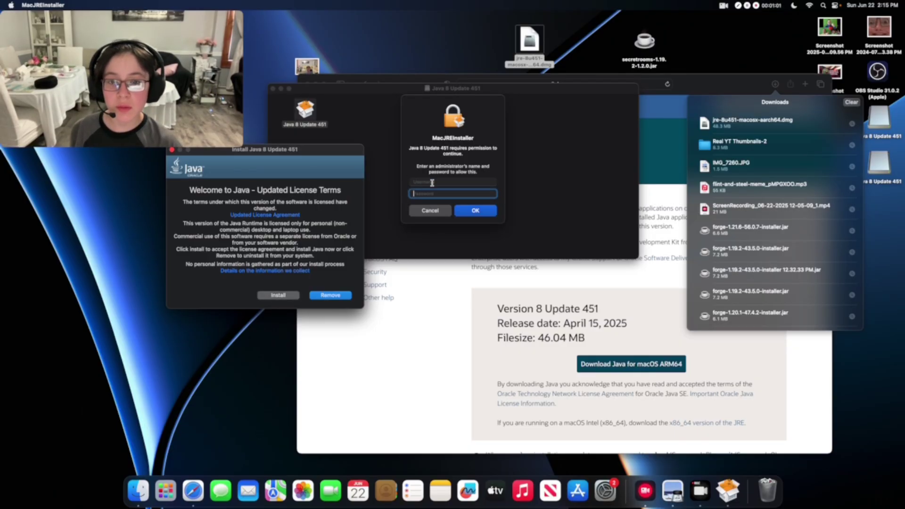
{"action": "left_click", "coordinate": [430, 194]}
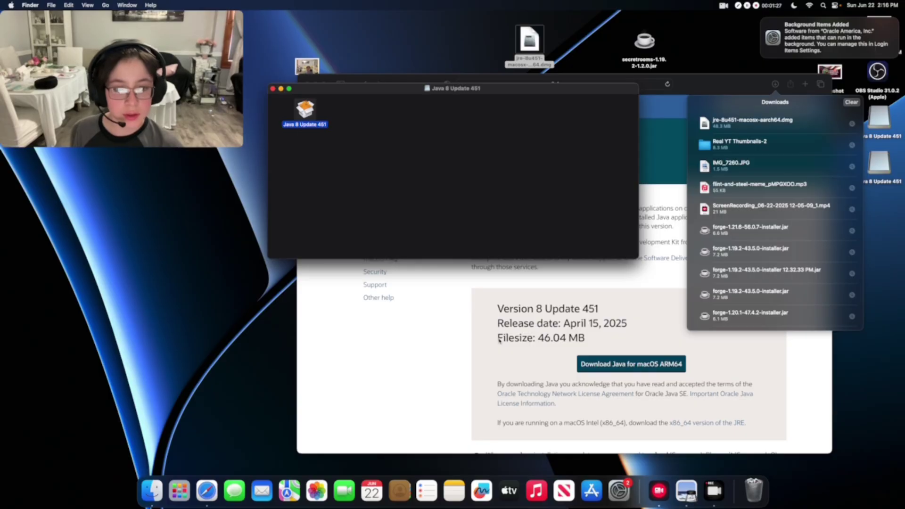
- Close the finished Java installer and load curseforge.com in a new tab
{"action": "left_click", "coordinate": [421, 288]}
{"action": "key", "text": "super+t"}
{"action": "type", "text": "c"}
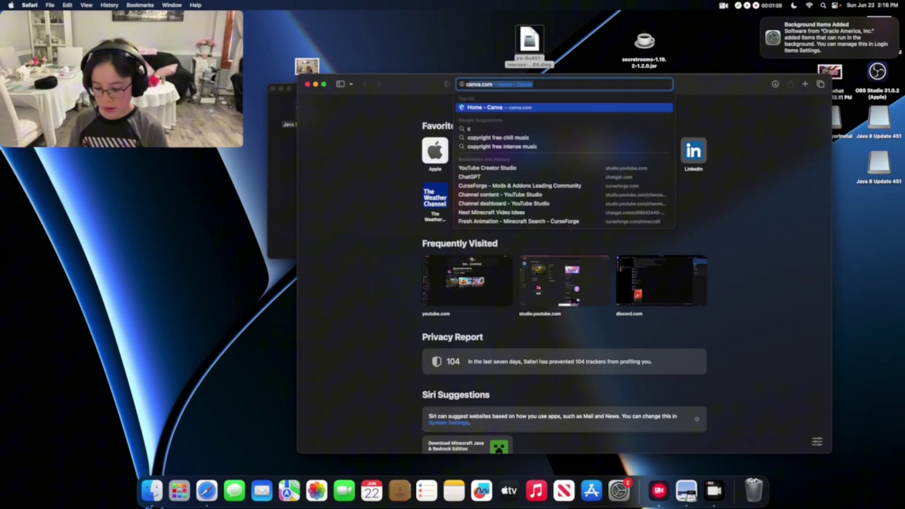
{"action": "type", "text": "urseforge"}
{"action": "key", "text": "Return"}
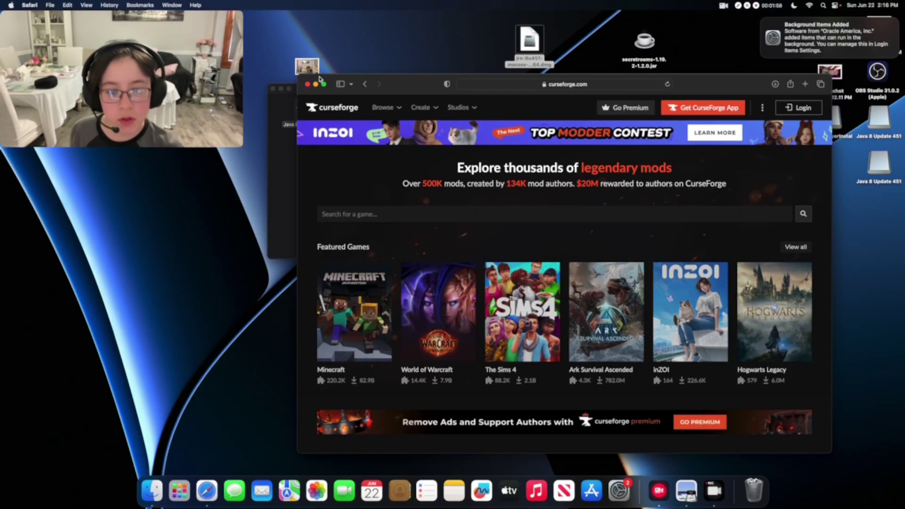
- Search the CurseForge Minecraft mods for 'jei'
{"action": "left_click", "coordinate": [353, 311]}
{"action": "scroll", "coordinate": [482, 314], "scroll_direction": "down", "scroll_amount": 3}
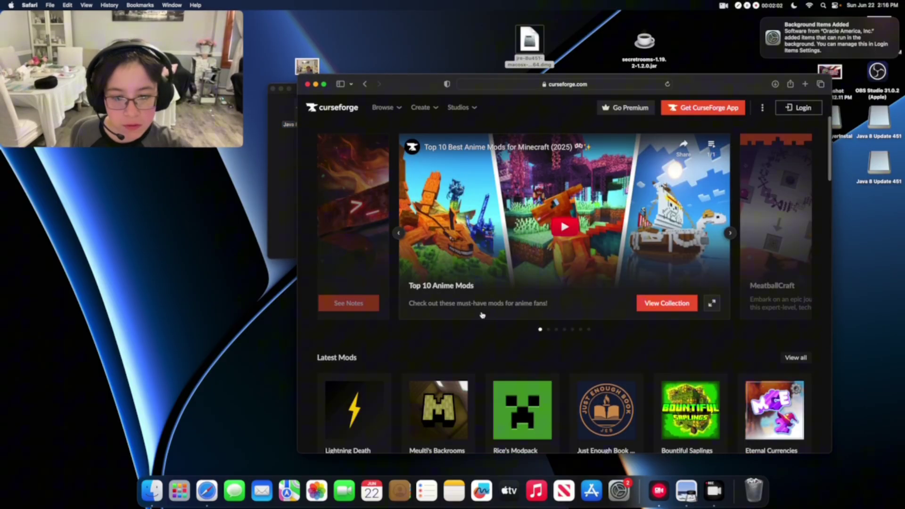
{"action": "scroll", "coordinate": [482, 315], "scroll_direction": "down", "scroll_amount": 3}
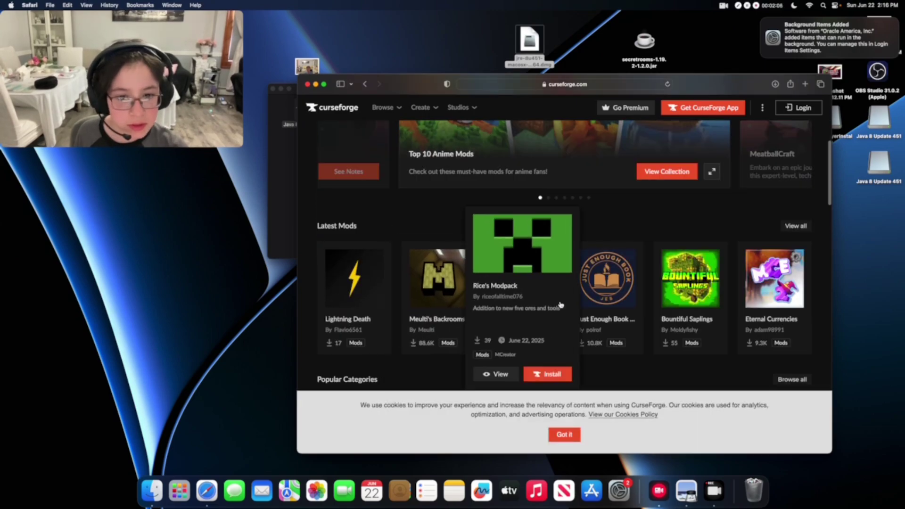
{"action": "scroll", "coordinate": [475, 225], "scroll_direction": "up", "scroll_amount": 5}
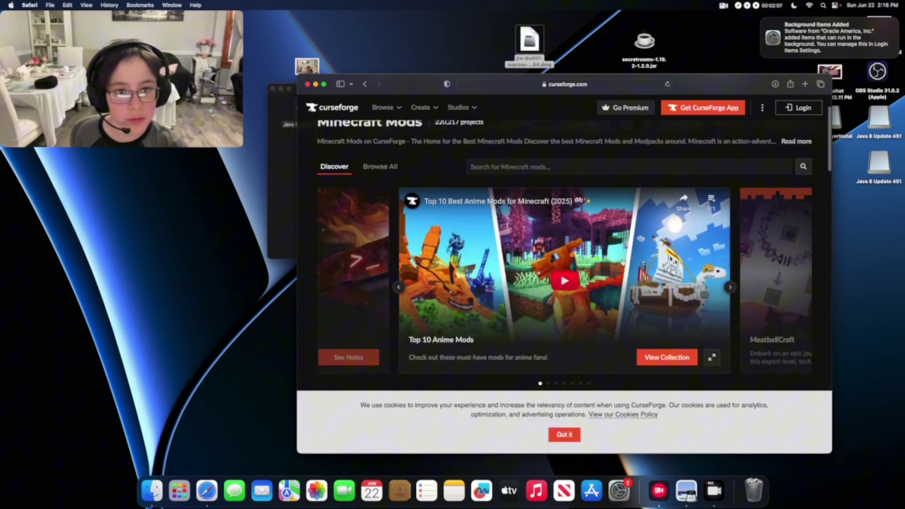
{"action": "left_click", "coordinate": [475, 225]}
{"action": "type", "text": "jei"}
{"action": "key", "text": "Return"}
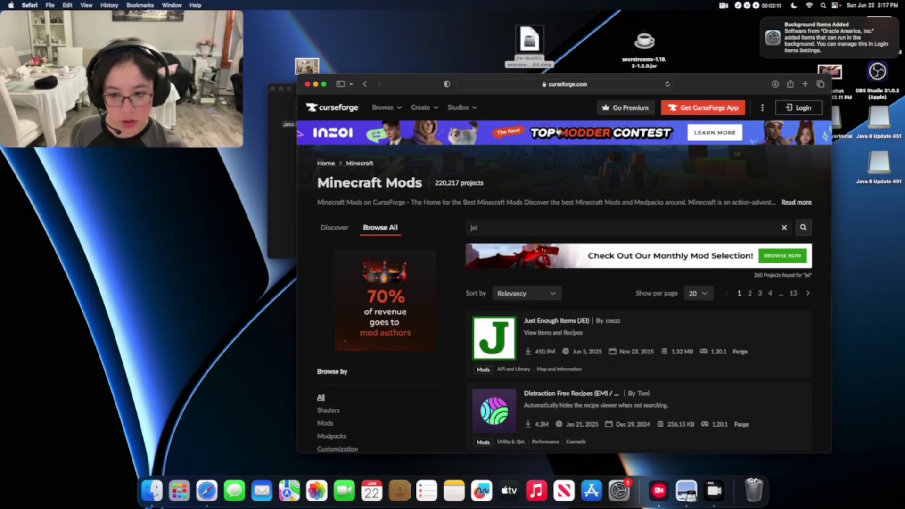
- Open Just Enough Items' Files list and show options for the 19.21.2.313 Forge 1.21.1 file
{"action": "left_click", "coordinate": [495, 348]}
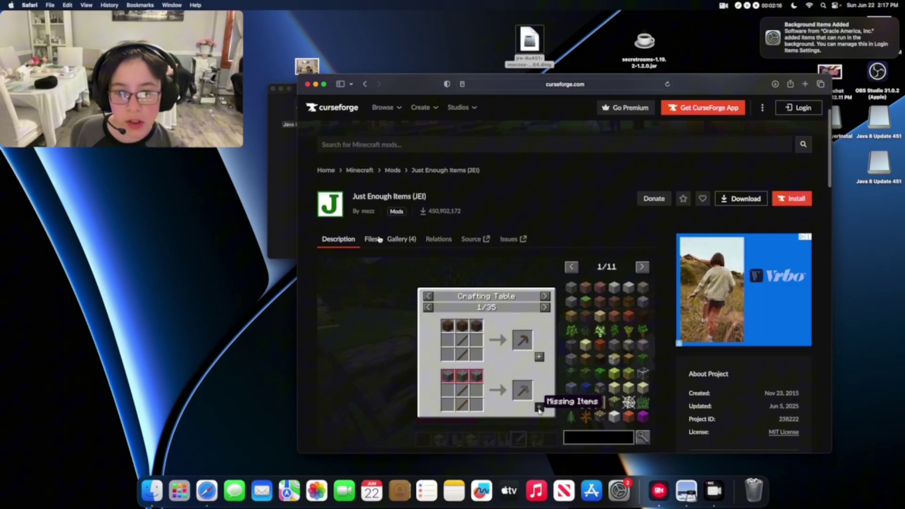
{"action": "left_click", "coordinate": [371, 239]}
{"action": "scroll", "coordinate": [415, 330], "scroll_direction": "down", "scroll_amount": 3}
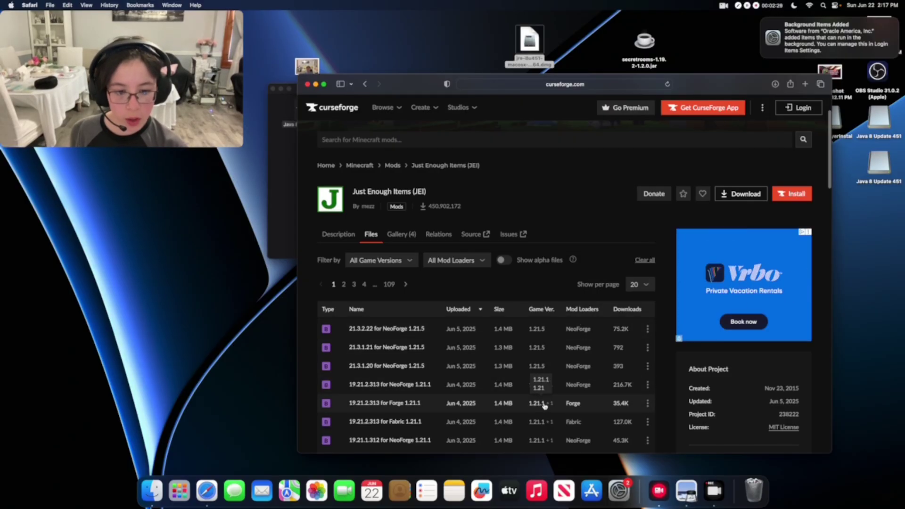
{"action": "left_click", "coordinate": [647, 403]}
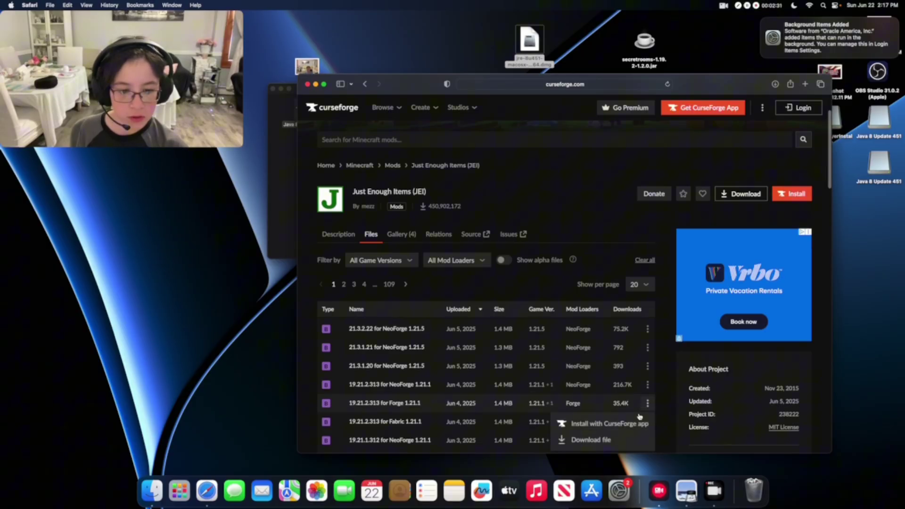
- Download jei-1.21.1-forge-19.21.2.313.jar to the desktop and trash the Java disk image
{"action": "left_click", "coordinate": [619, 439]}
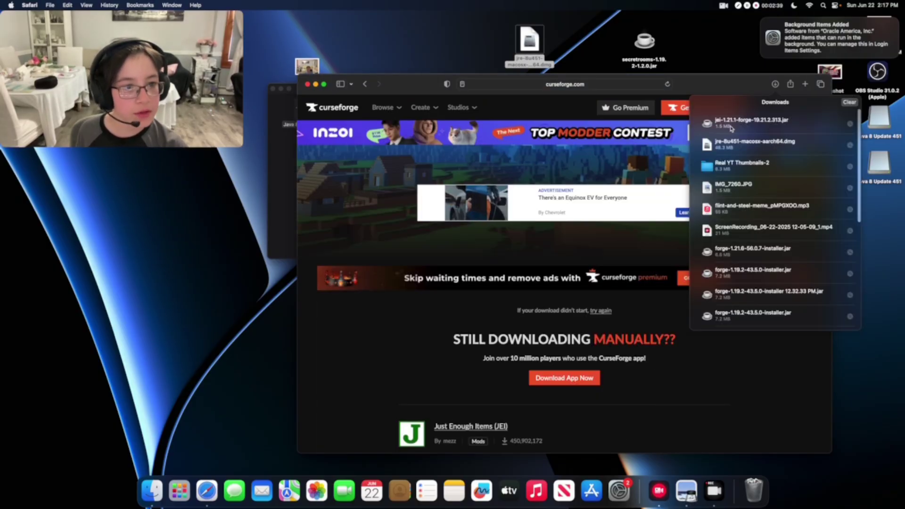
{"action": "left_click_drag", "start_coordinate": [735, 121], "coordinate": [417, 42]}
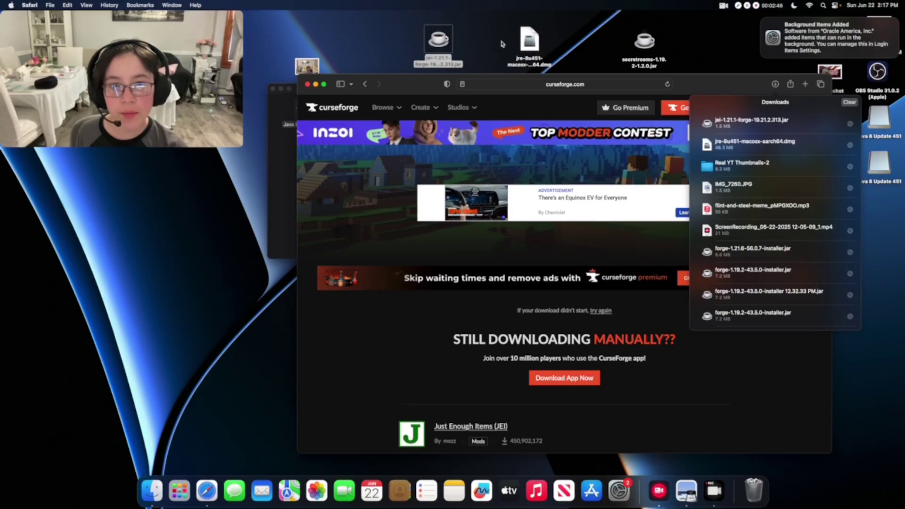
{"action": "left_click", "coordinate": [528, 41]}
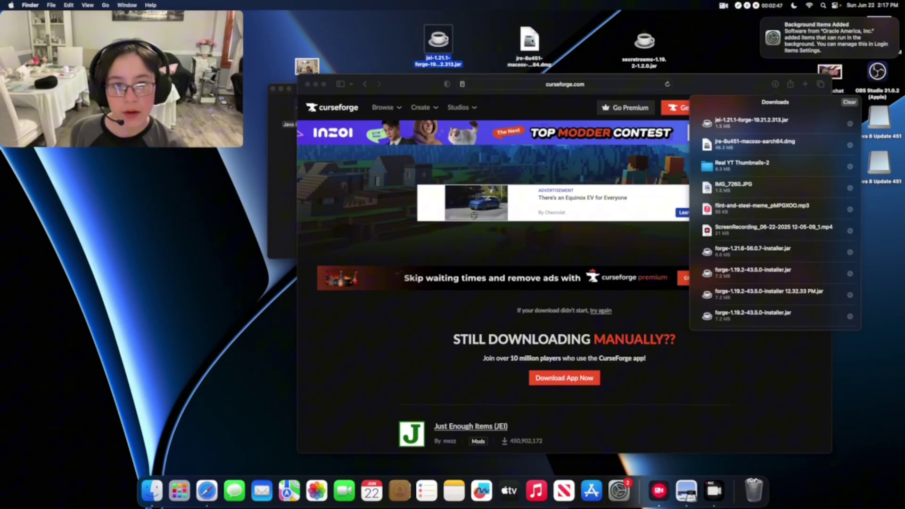
{"action": "right_click", "coordinate": [534, 44]}
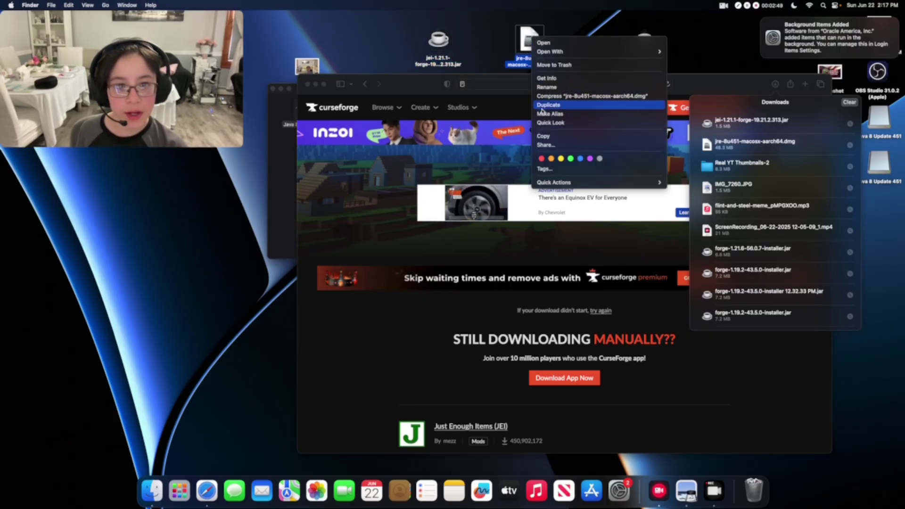
{"action": "left_click", "coordinate": [541, 66]}
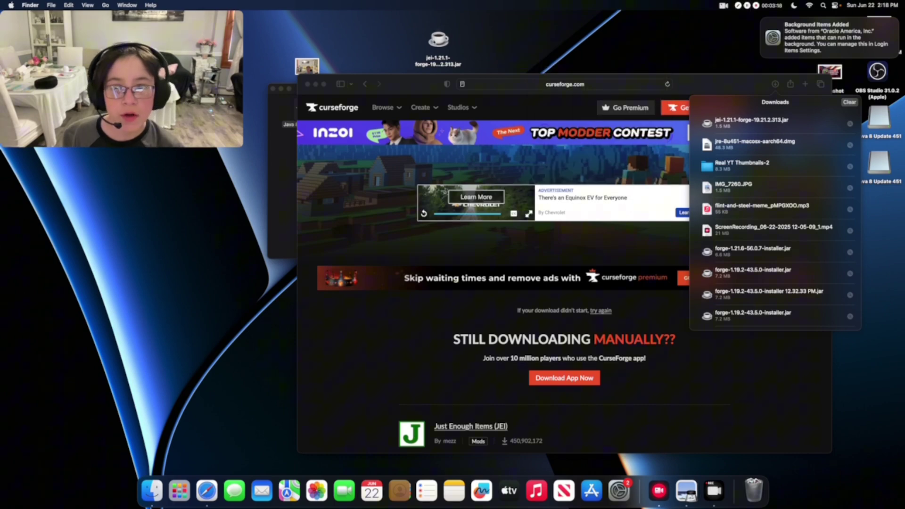
- Search the web for 'minecraft forge' and open the Forge downloads site
{"action": "left_click", "coordinate": [555, 85]}
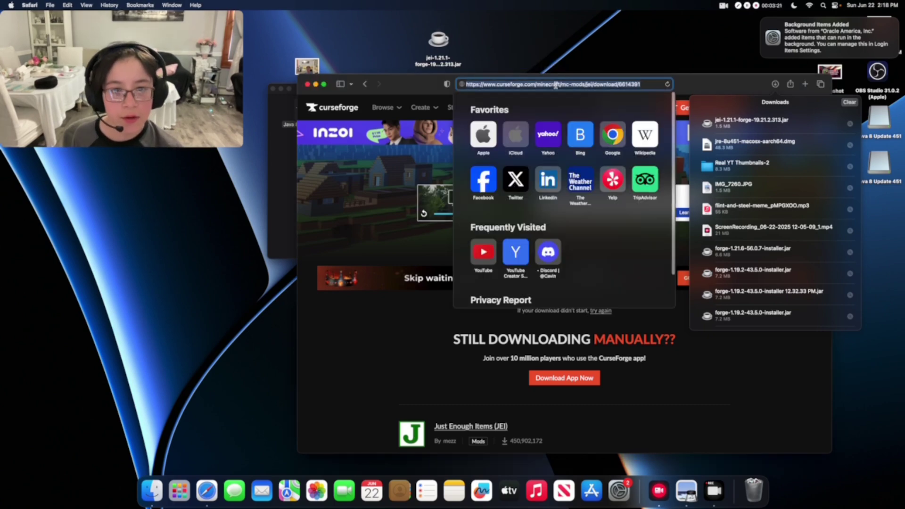
{"action": "type", "text": "m"}
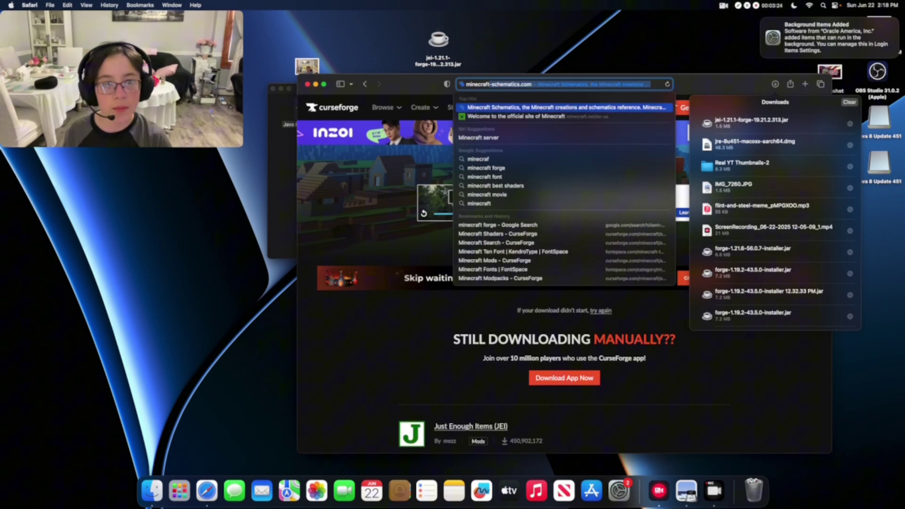
{"action": "type", "text": "inecraft forge"}
{"action": "key", "text": "Return"}
{"action": "left_click", "coordinate": [466, 178]}
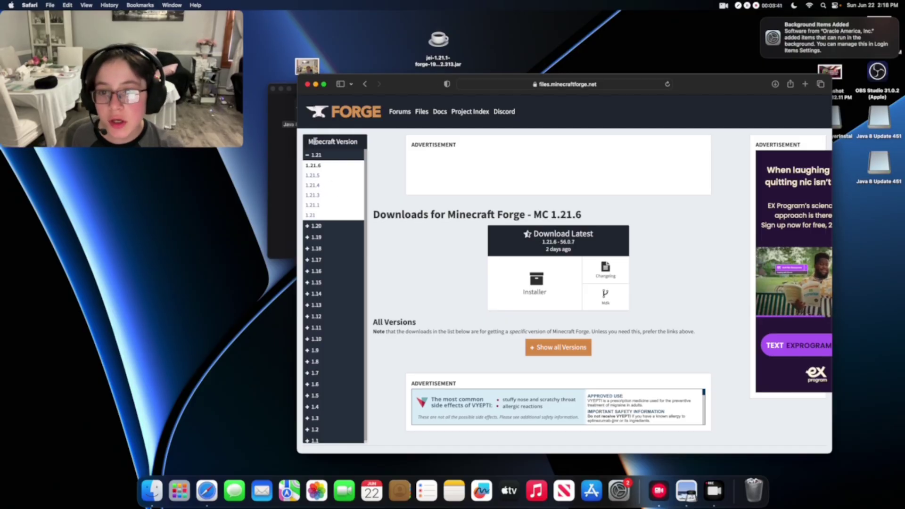
- Download the latest Forge 1.21.1 installer and drag forge-1.21.1-52.1.1-installer.jar to the desktop
{"action": "left_click", "coordinate": [325, 206]}
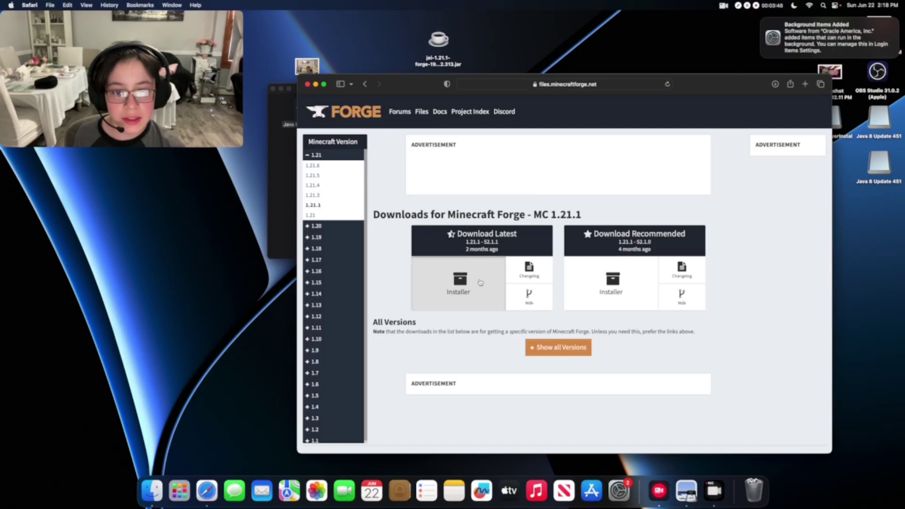
{"action": "left_click", "coordinate": [480, 282]}
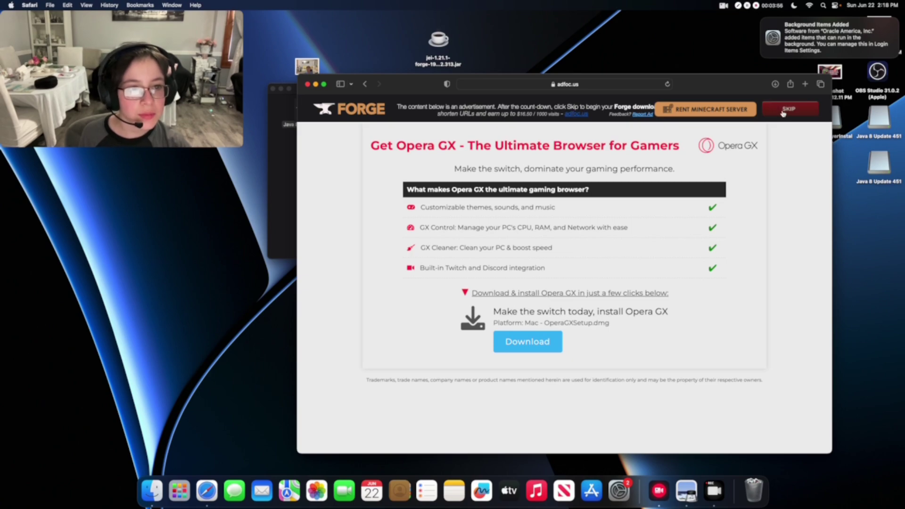
{"action": "left_click", "coordinate": [783, 112]}
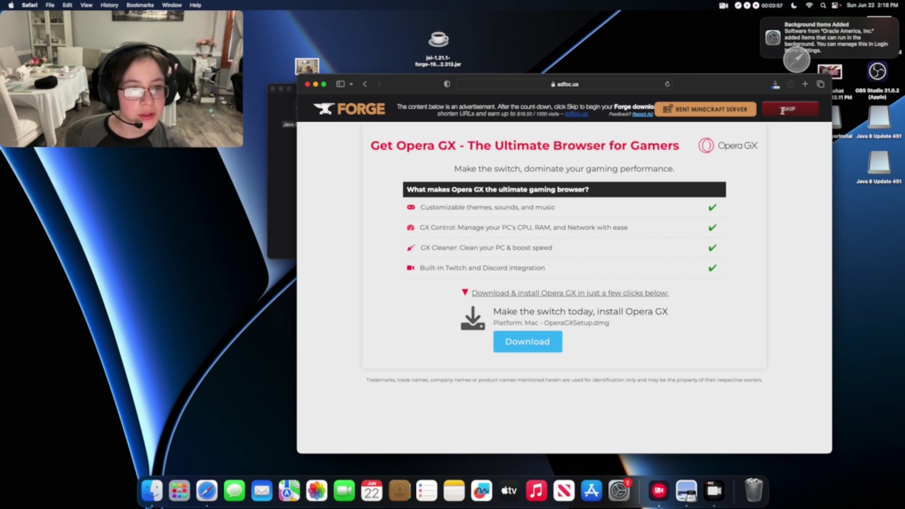
{"action": "left_click", "coordinate": [775, 85]}
{"action": "left_click_drag", "start_coordinate": [702, 115], "coordinate": [602, 45]}
- Open the Forge installer jar, approving the unverified-developer warning
{"action": "left_click", "coordinate": [619, 49]}
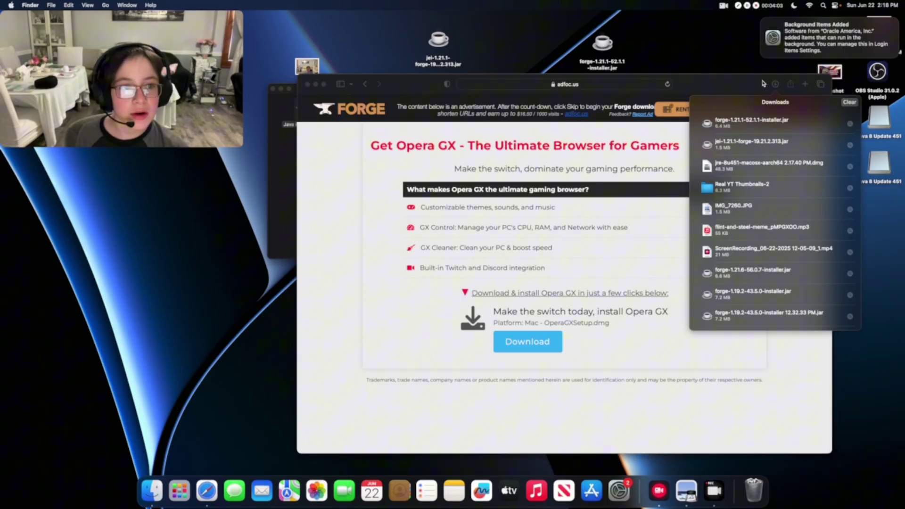
{"action": "right_click", "coordinate": [602, 44]}
{"action": "left_click", "coordinate": [622, 49]}
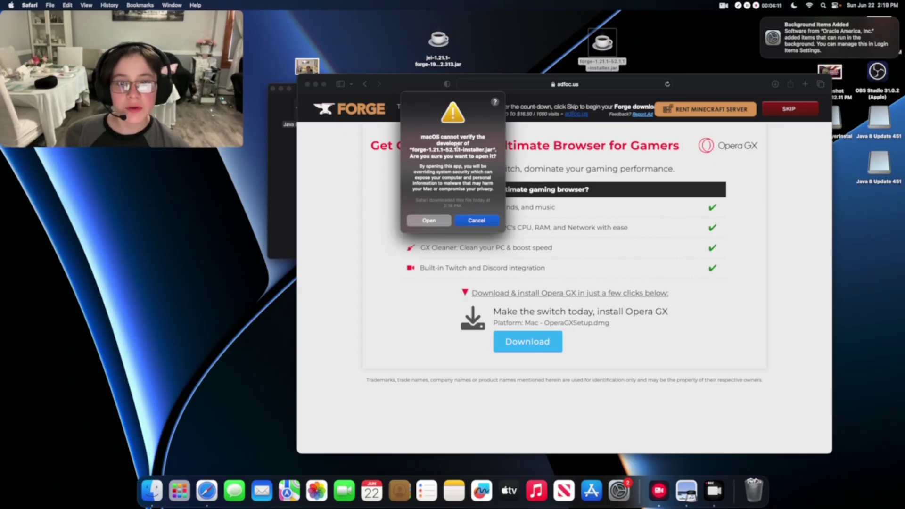
{"action": "left_click", "coordinate": [450, 221]}
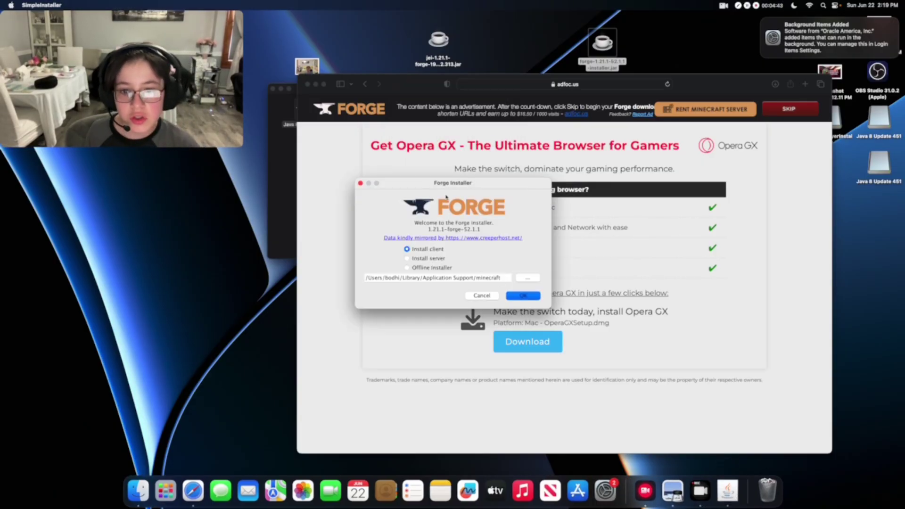
- Install the Forge 1.21.1-52.1.1 client, dismiss the completion message and close the ad window
{"action": "left_click", "coordinate": [522, 296]}
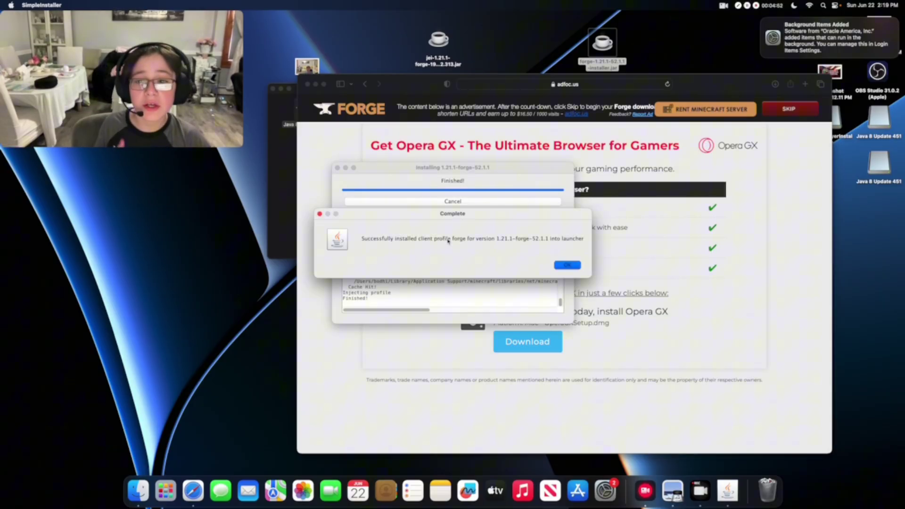
{"action": "left_click", "coordinate": [565, 265]}
{"action": "left_click", "coordinate": [308, 85]}
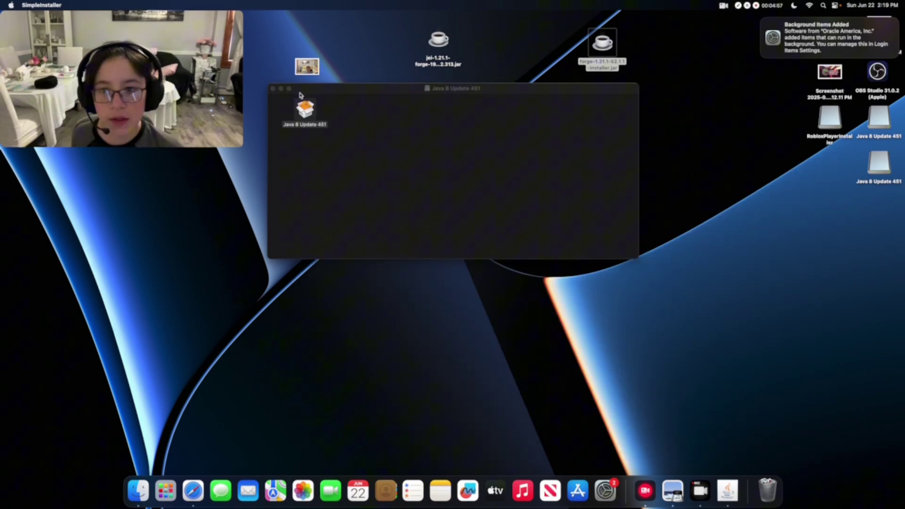
- Close the Java window and select the forge 1.21.1-forge-52.1.1 installation beside PLAY
{"action": "left_click", "coordinate": [273, 89]}
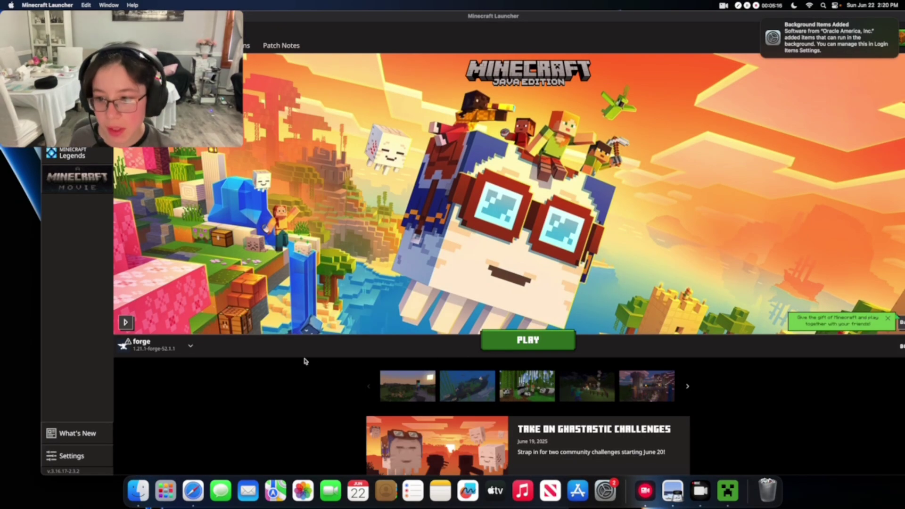
{"action": "left_click", "coordinate": [156, 345]}
{"action": "scroll", "coordinate": [158, 248], "scroll_direction": "down", "scroll_amount": 3}
{"action": "scroll", "coordinate": [158, 245], "scroll_direction": "up", "scroll_amount": 3}
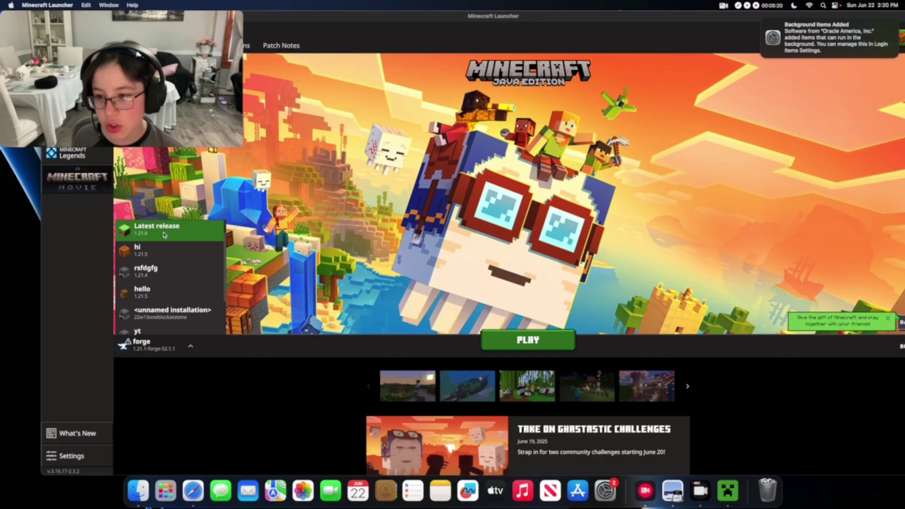
{"action": "left_click", "coordinate": [157, 237]}
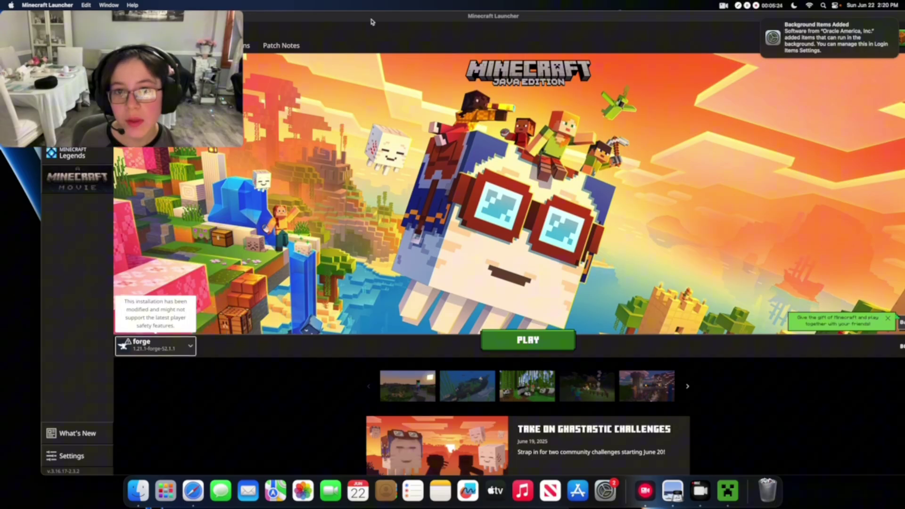
{"action": "left_click_drag", "start_coordinate": [371, 21], "coordinate": [549, 72]}
- Open the forge installation's game folder and its mods folder
{"action": "left_click", "coordinate": [363, 97]}
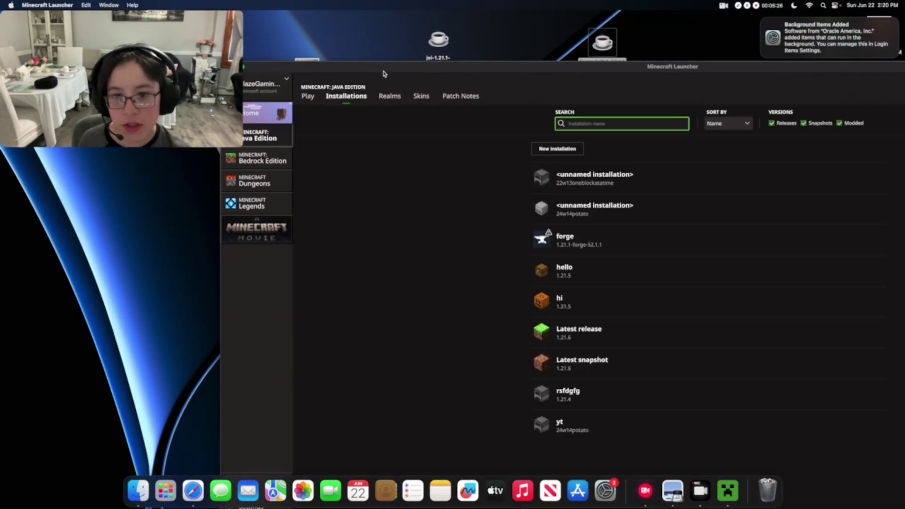
{"action": "left_click_drag", "start_coordinate": [471, 67], "coordinate": [347, 30]}
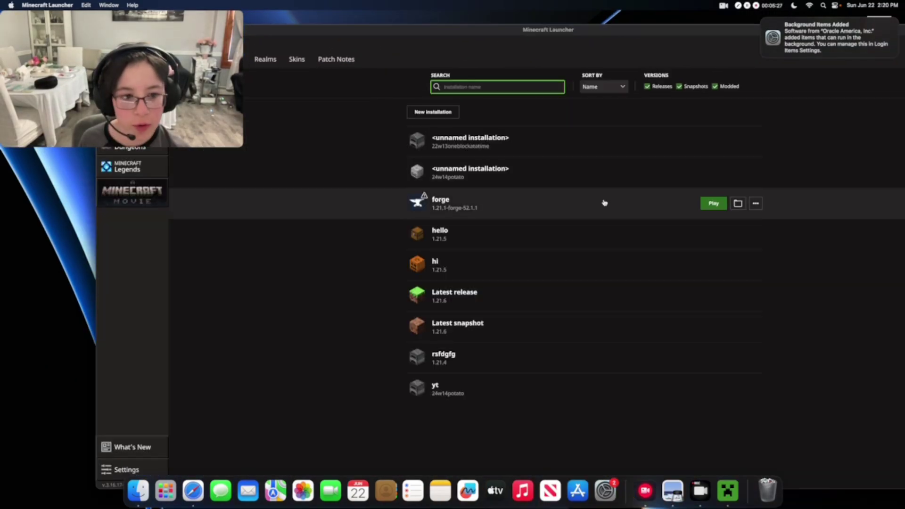
{"action": "left_click", "coordinate": [738, 203]}
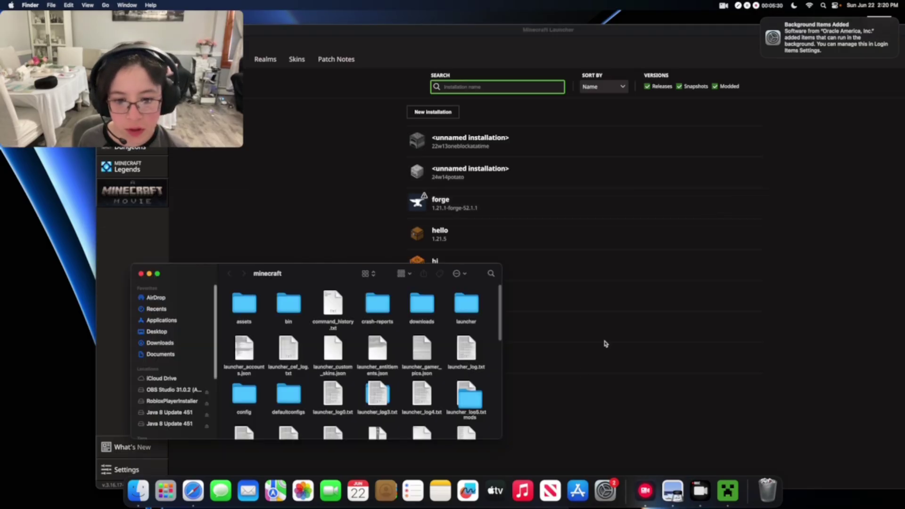
{"action": "left_click_drag", "start_coordinate": [601, 343], "coordinate": [462, 393]}
{"action": "double_click", "coordinate": [244, 302]}
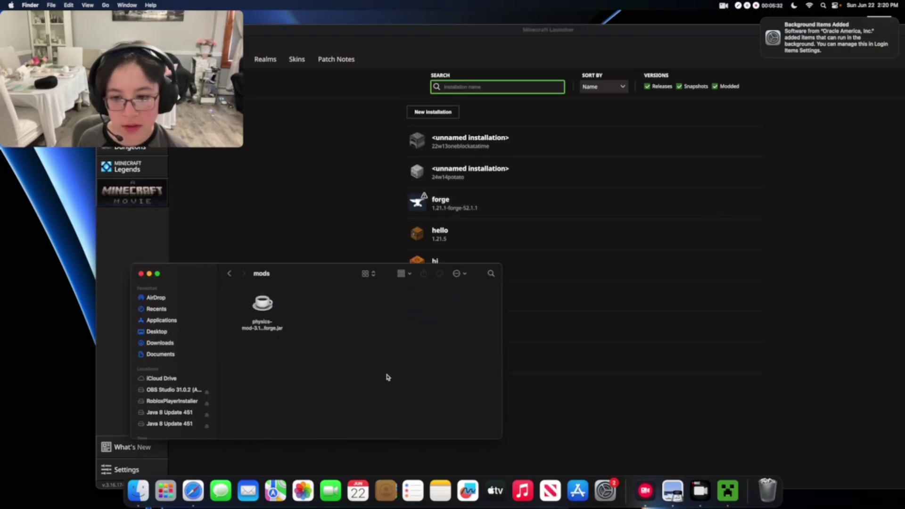
- Trash the physics mod jar, move the JEI jar into mods, and close the folder
{"action": "left_click", "coordinate": [263, 310]}
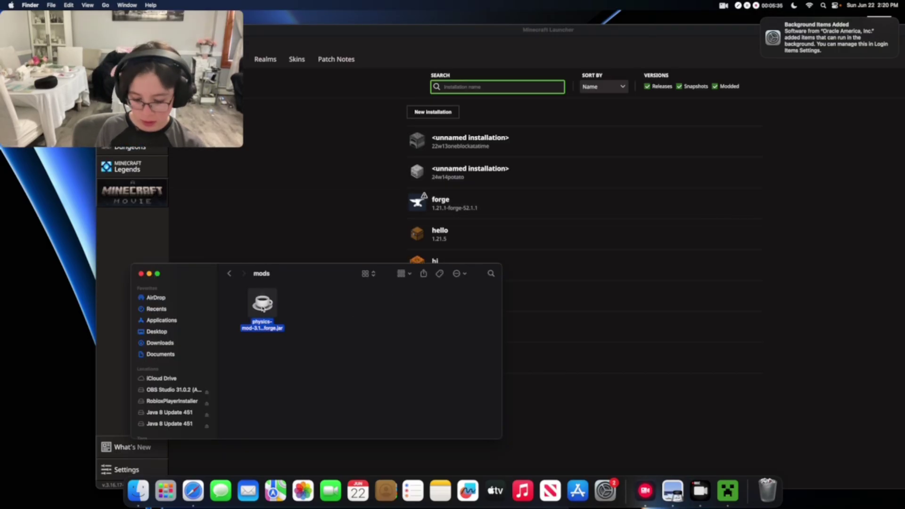
{"action": "right_click", "coordinate": [263, 309]}
{"action": "left_click", "coordinate": [282, 329]}
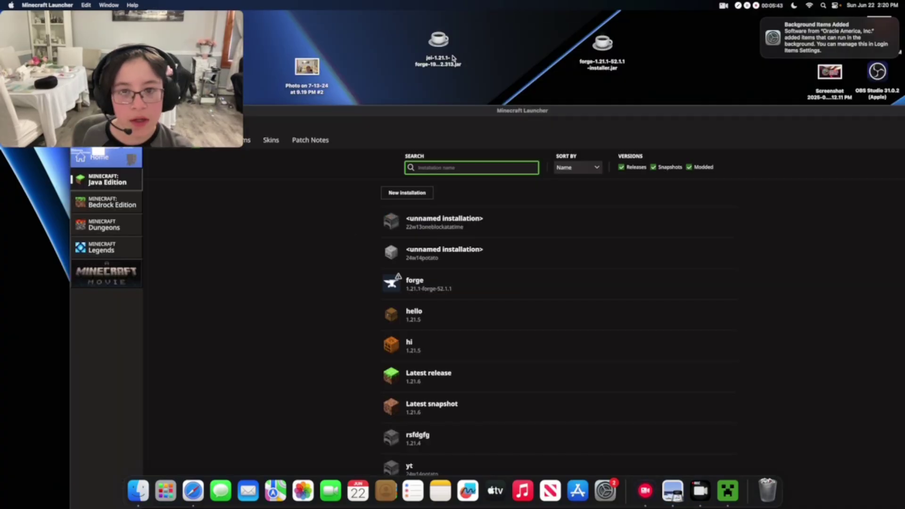
{"action": "left_click_drag", "start_coordinate": [443, 46], "coordinate": [460, 59]}
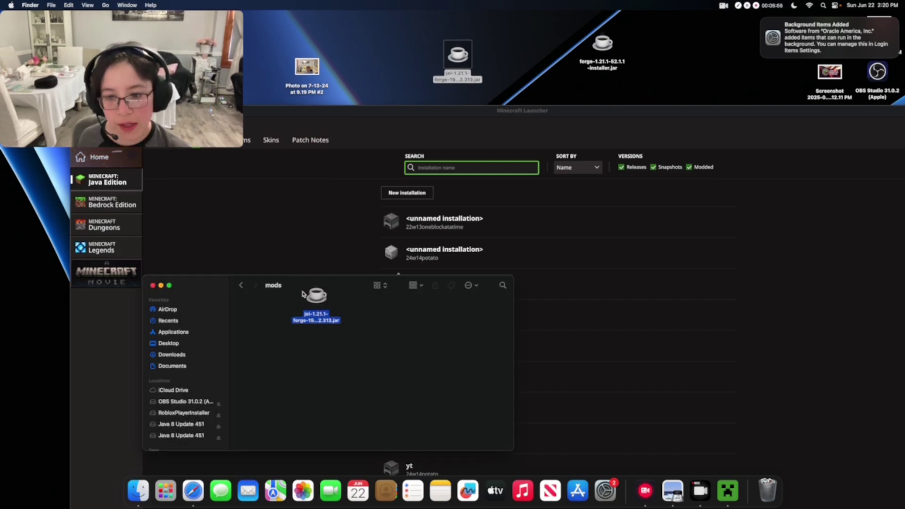
{"action": "left_click_drag", "start_coordinate": [313, 297], "coordinate": [258, 327]}
{"action": "left_click_drag", "start_coordinate": [209, 290], "coordinate": [197, 279]}
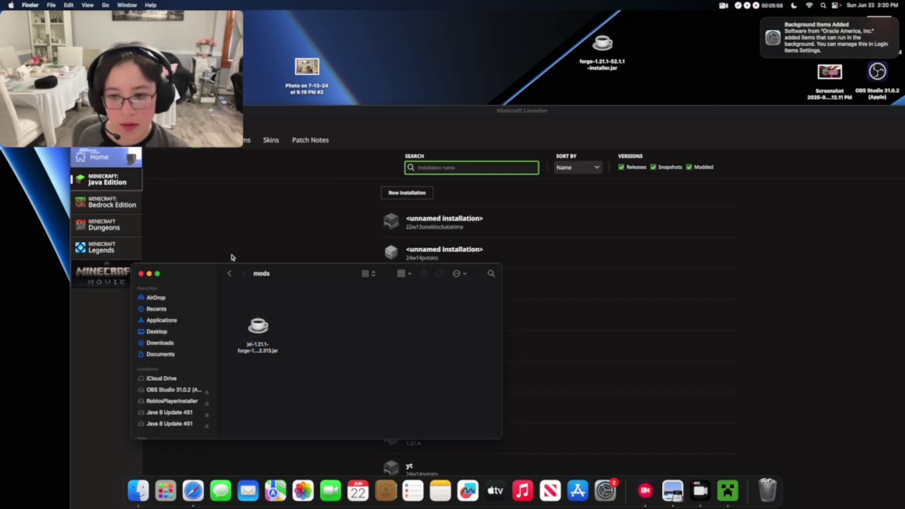
{"action": "left_click", "coordinate": [141, 275]}
- Launch Minecraft with the forge installation and make the game window full screen
{"action": "left_click_drag", "start_coordinate": [295, 113], "coordinate": [385, 94]}
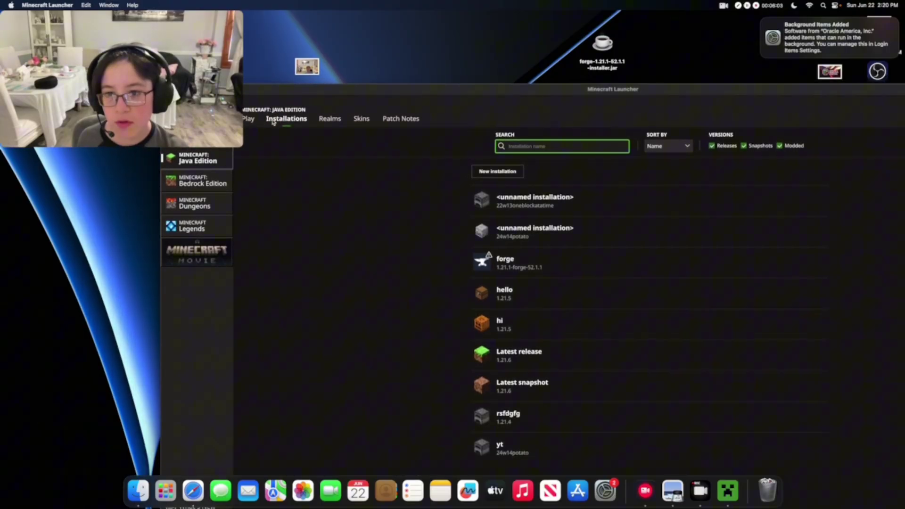
{"action": "left_click", "coordinate": [258, 120]}
{"action": "left_click_drag", "start_coordinate": [330, 89], "coordinate": [198, 16]}
{"action": "left_click", "coordinate": [488, 346]}
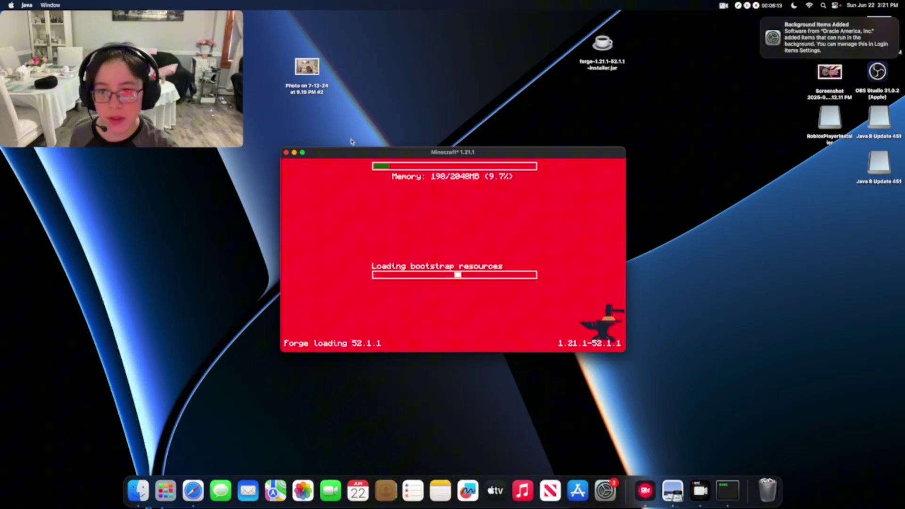
{"action": "left_click", "coordinate": [303, 153]}
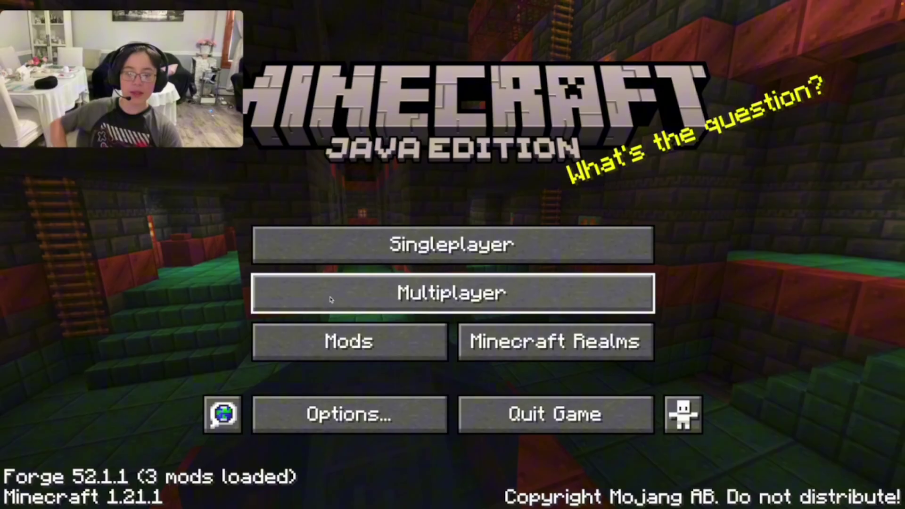
- Confirm Just Enough Items 19.21.2.313 in the Mods list, then load the Secret Rooms world
{"action": "left_click", "coordinate": [378, 345]}
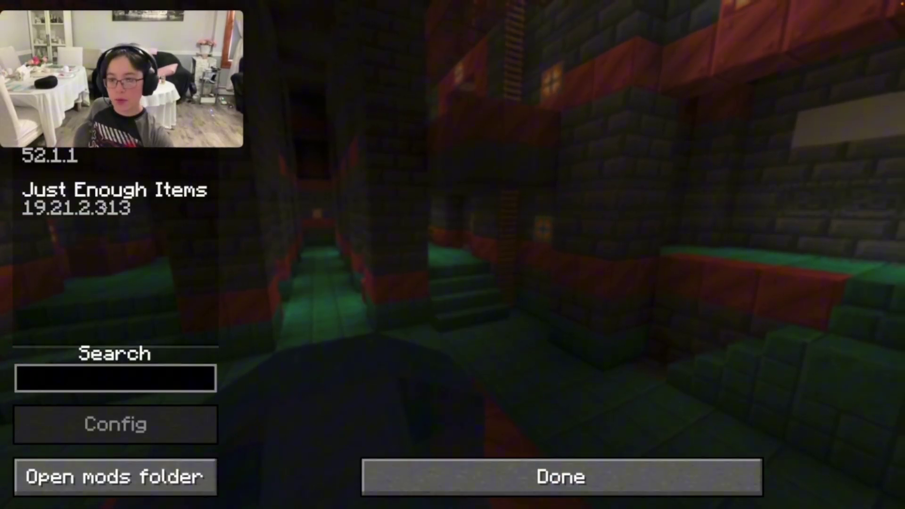
{"action": "left_click", "coordinate": [513, 485]}
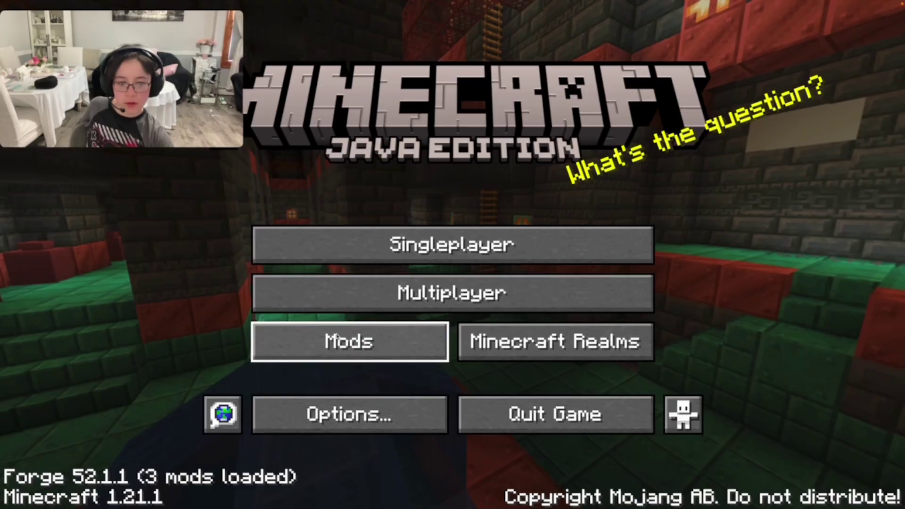
{"action": "left_click", "coordinate": [367, 243]}
{"action": "double_click", "coordinate": [367, 243]}
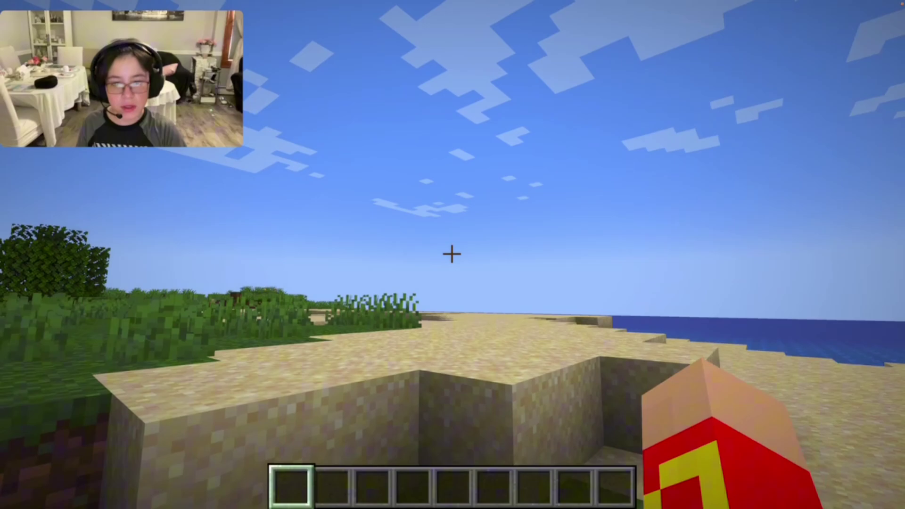
- Open the inventory with E and scroll the JEI item list beside it
{"action": "key", "text": "e"}
{"action": "scroll", "coordinate": [801, 179], "scroll_direction": "down", "scroll_amount": 10}
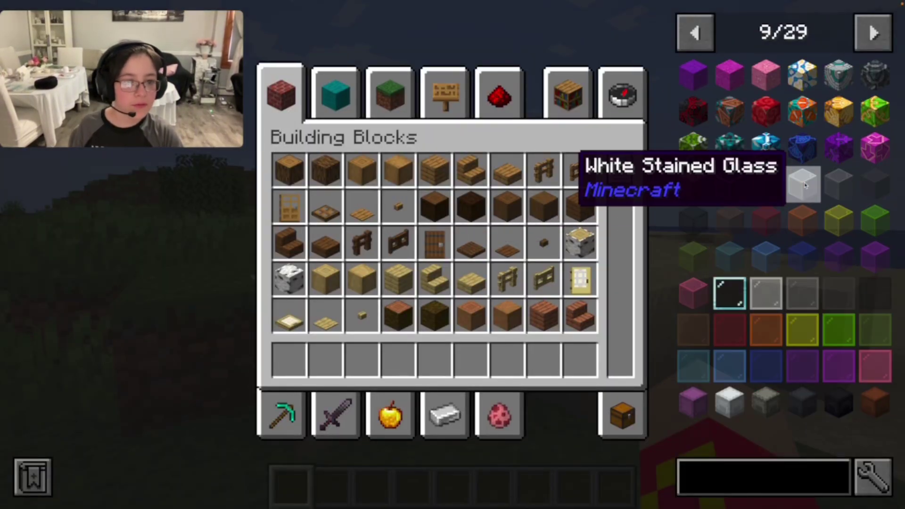
{"action": "scroll", "coordinate": [804, 189], "scroll_direction": "down", "scroll_amount": 16}
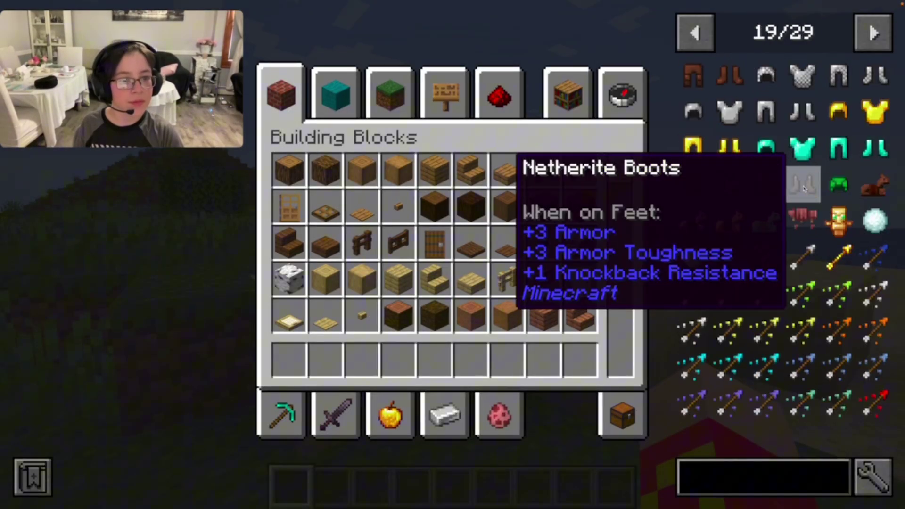